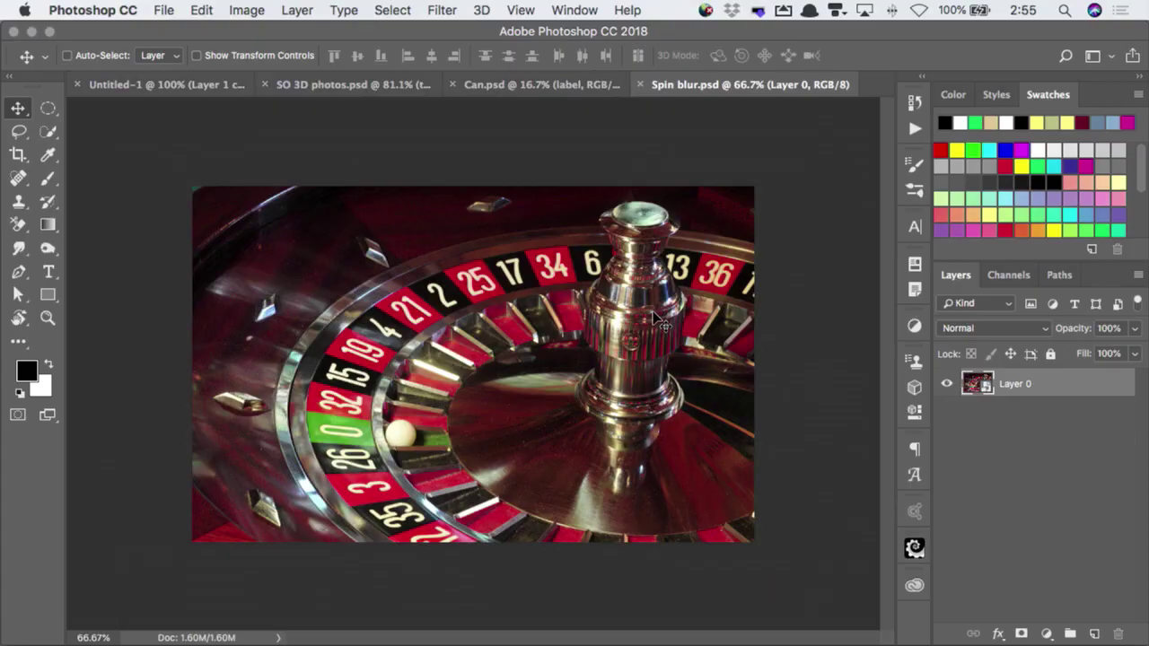
- Fit the roulette wheel photo to the window with Ctrl+0
{"action": "key", "text": "ctrl+0"}
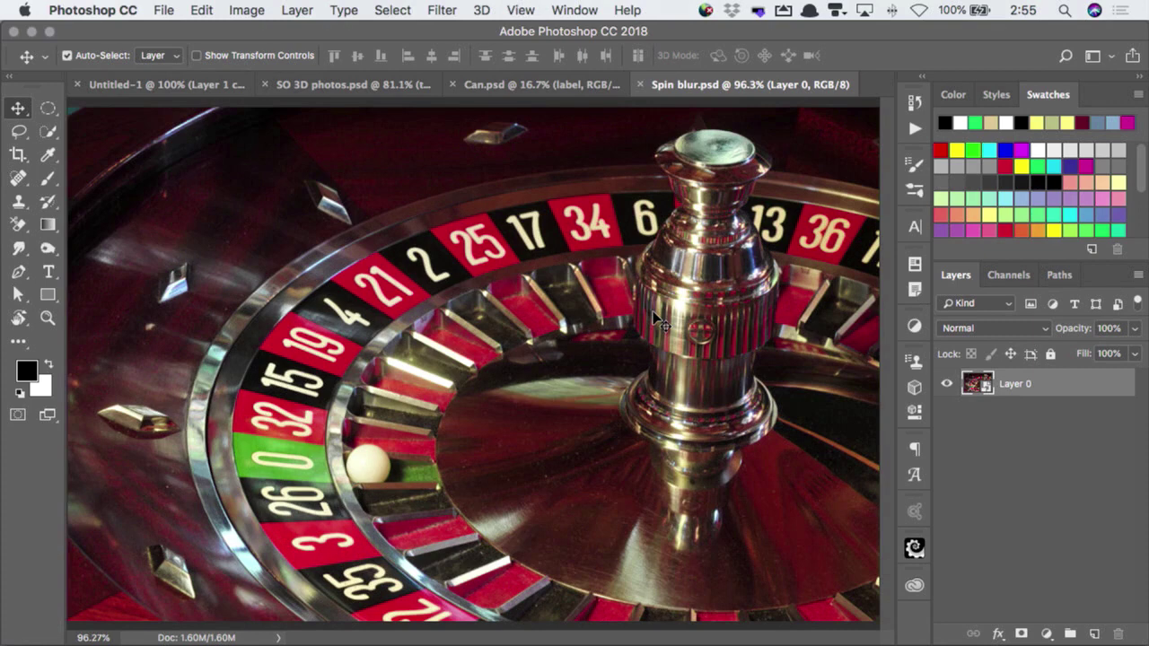
{"action": "key", "text": "ctrl"}
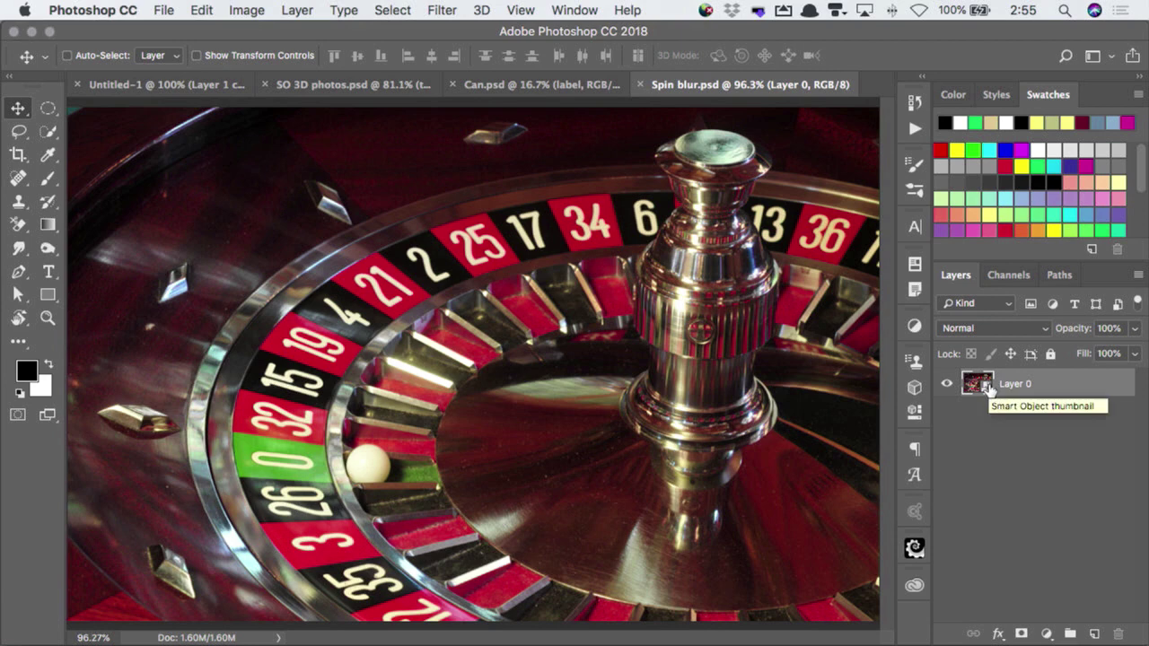
- Add a Blur Gallery Spin Blur on the wheel with its angle raised to about 89°
{"action": "left_click", "coordinate": [442, 11]}
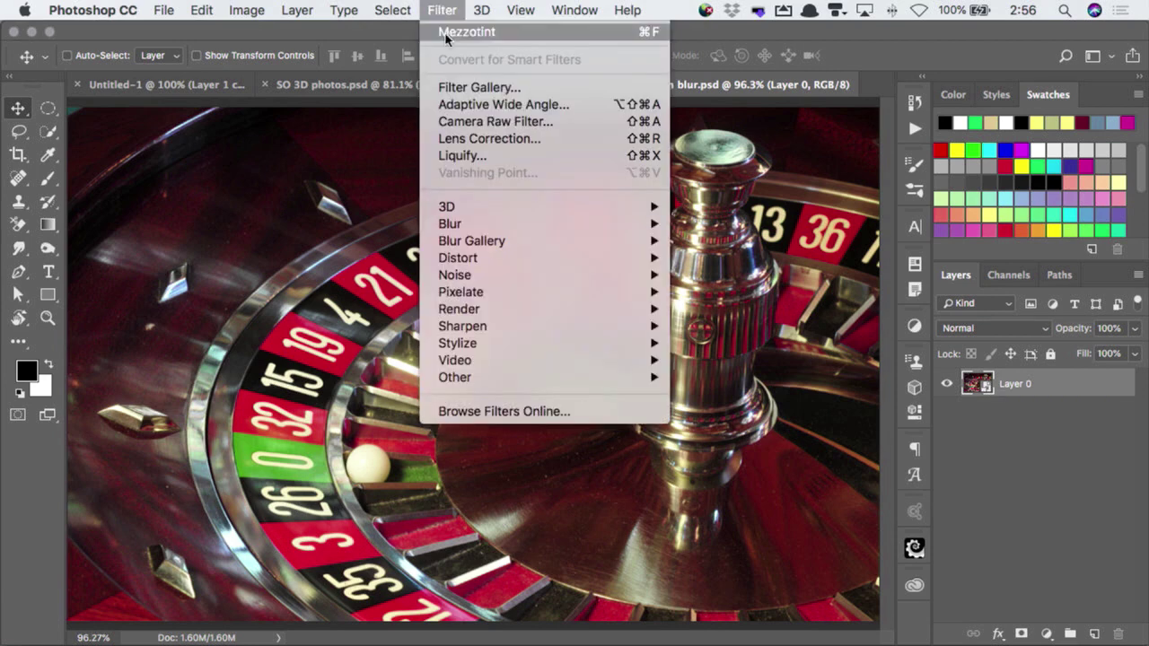
{"action": "mouse_move", "coordinate": [471, 240]}
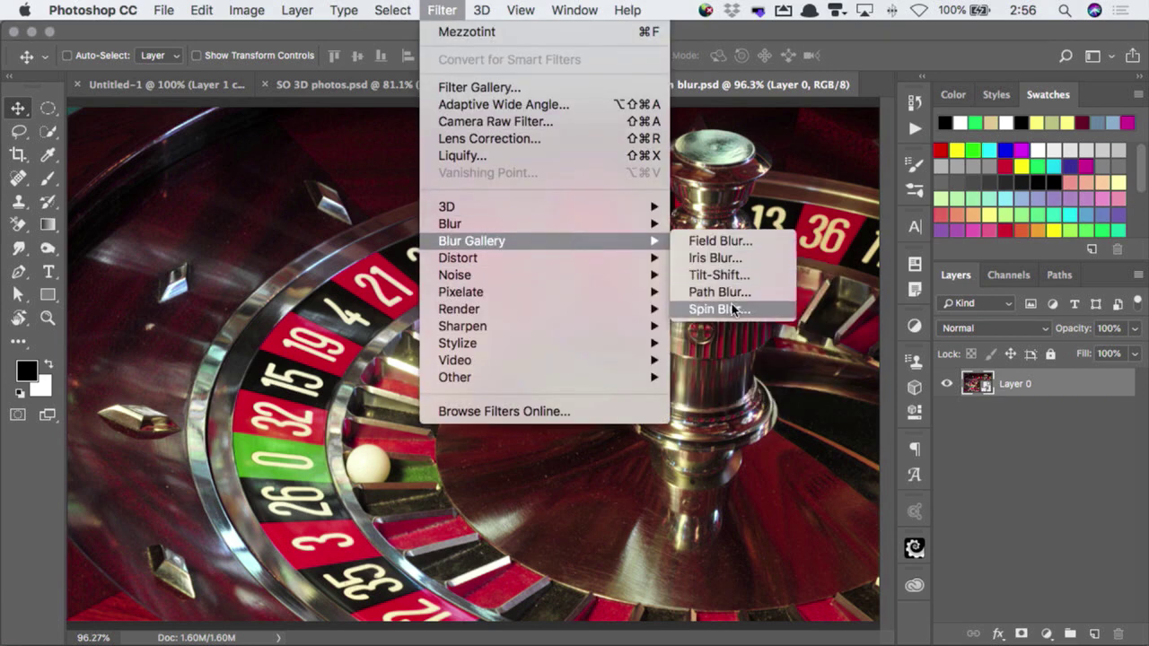
{"action": "left_click", "coordinate": [719, 308]}
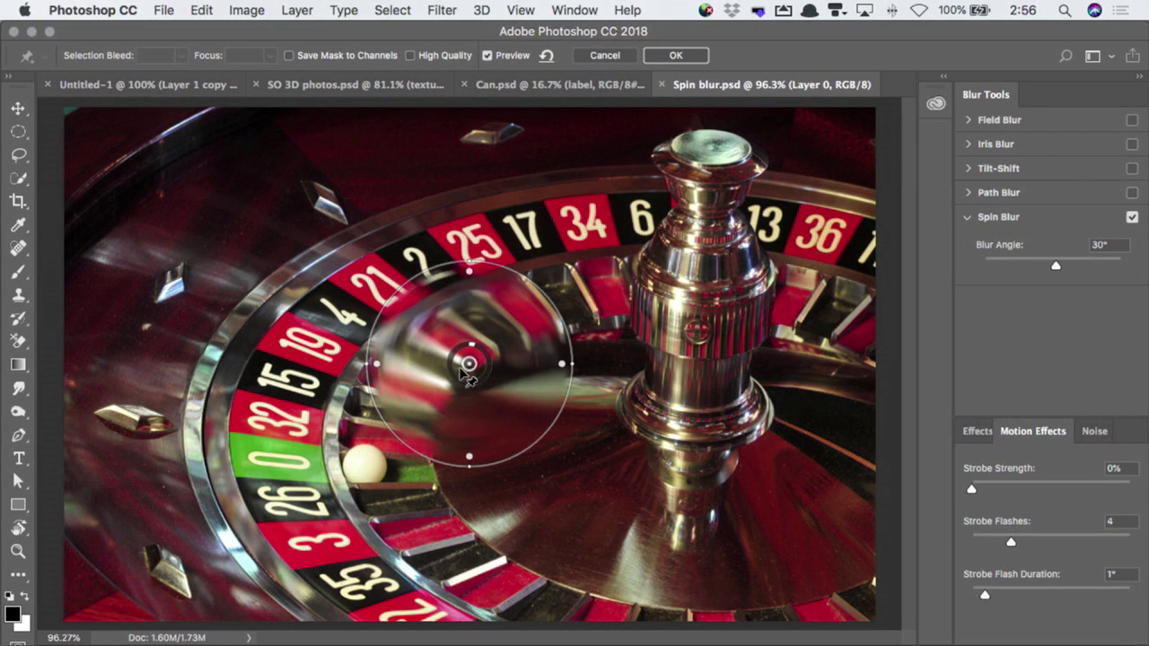
{"action": "mouse_move", "coordinate": [472, 361]}
{"action": "left_mouse_down"}
{"action": "mouse_move", "coordinate": [484, 375]}
{"action": "mouse_move", "coordinate": [706, 422]}
{"action": "mouse_move", "coordinate": [708, 432]}
{"action": "mouse_move", "coordinate": [700, 425]}
{"action": "left_mouse_up"}
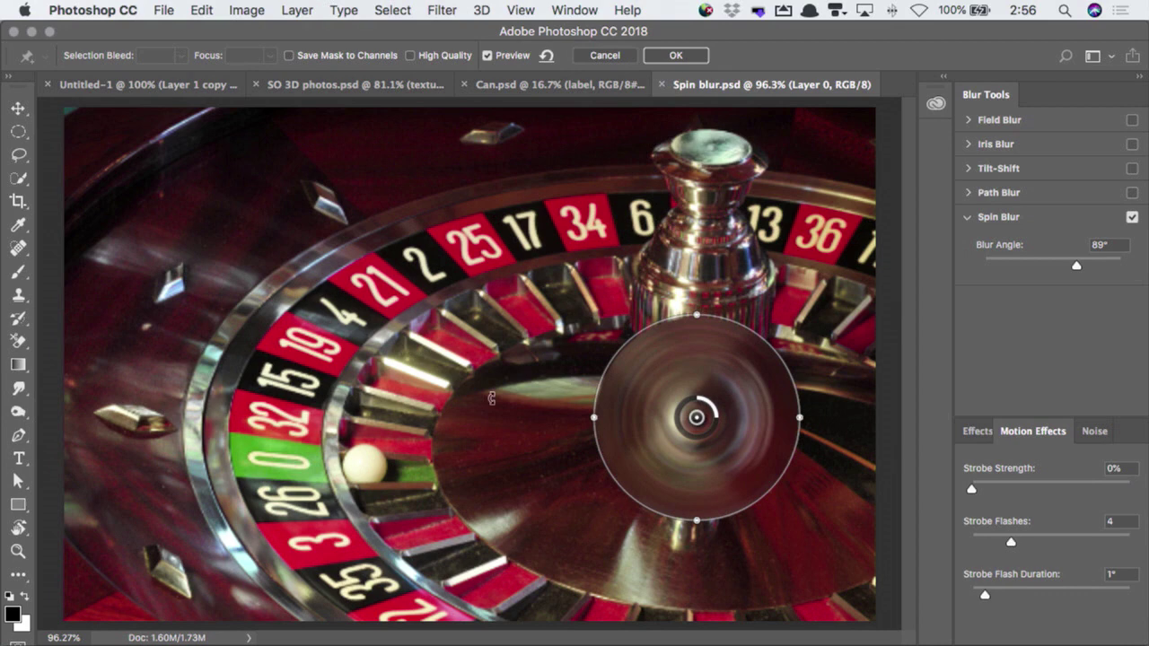
- Stretch the spin blur ellipse over the wheel, pin it on the hub, and adjust the feather
{"action": "mouse_move", "coordinate": [598, 419]}
{"action": "left_mouse_down"}
{"action": "mouse_move", "coordinate": [609, 413]}
{"action": "mouse_move", "coordinate": [349, 411]}
{"action": "mouse_move", "coordinate": [186, 392]}
{"action": "left_mouse_up"}
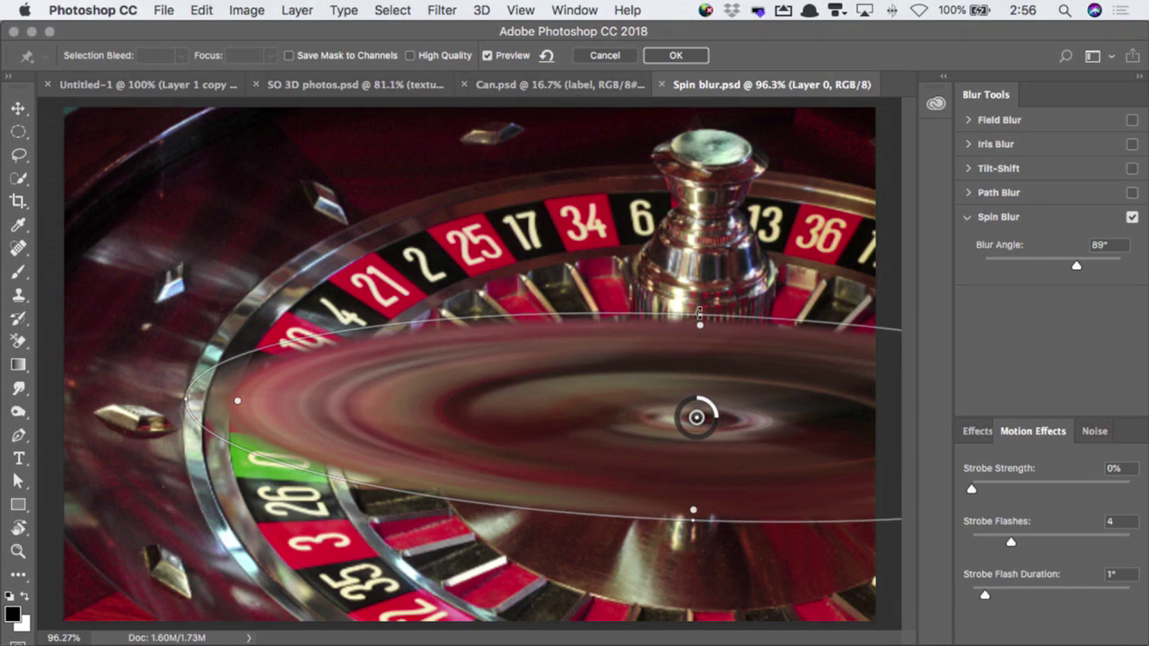
{"action": "left_click_drag", "start_coordinate": [699, 313], "coordinate": [704, 168]}
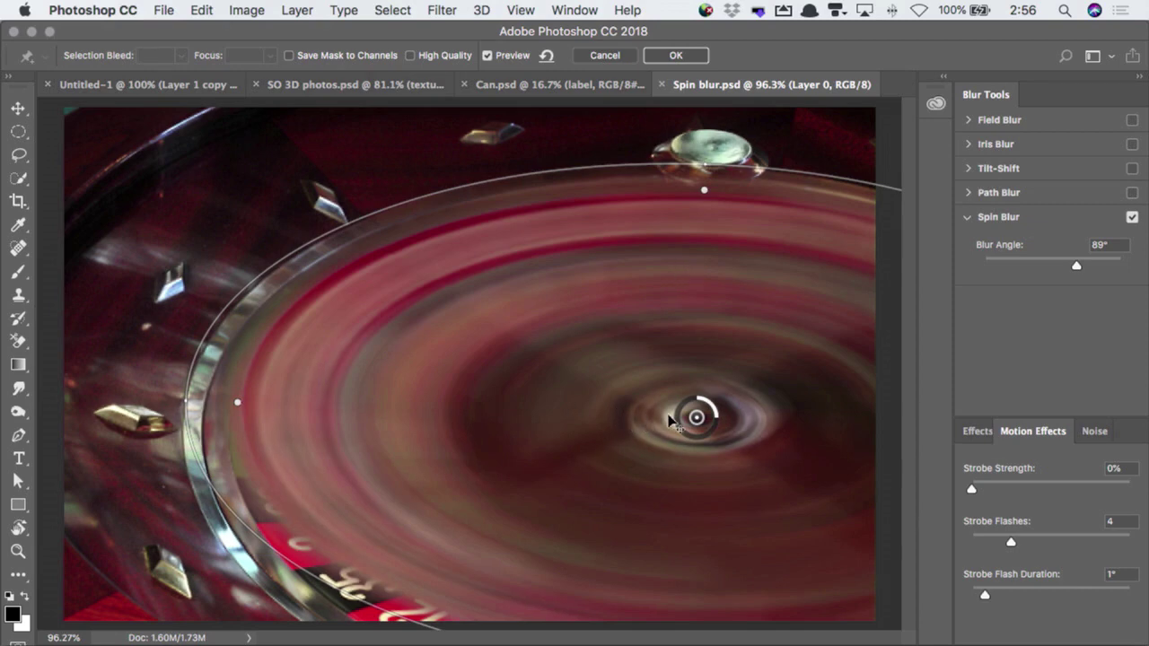
{"action": "left_click_drag", "start_coordinate": [698, 418], "coordinate": [691, 436]}
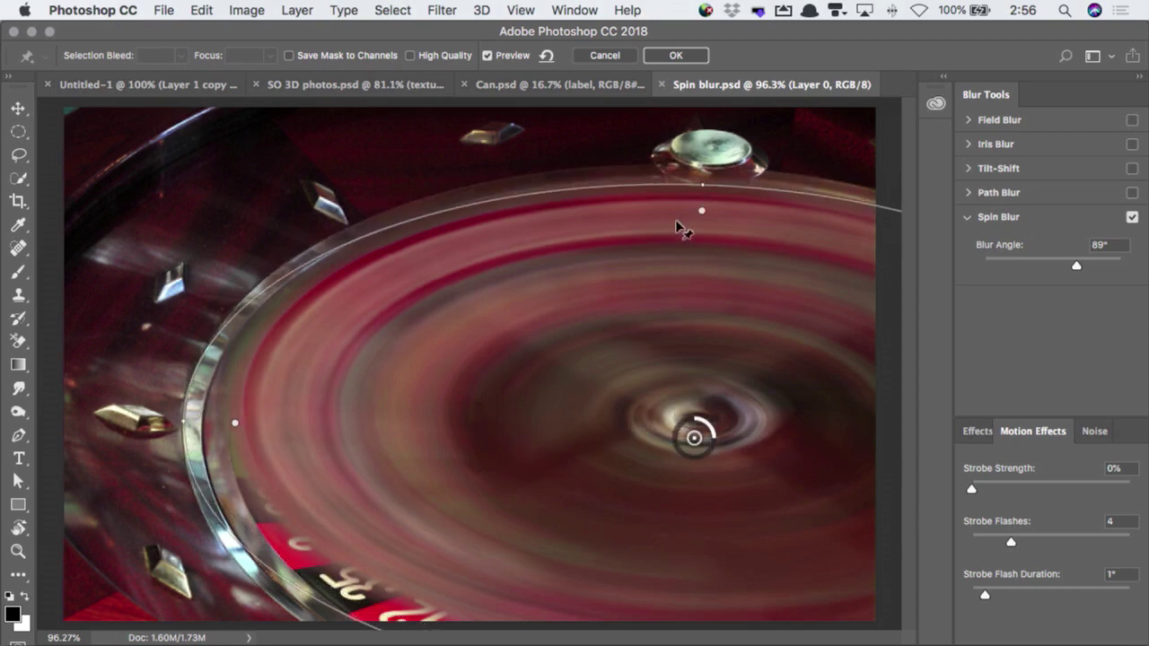
{"action": "left_click_drag", "start_coordinate": [705, 189], "coordinate": [707, 165]}
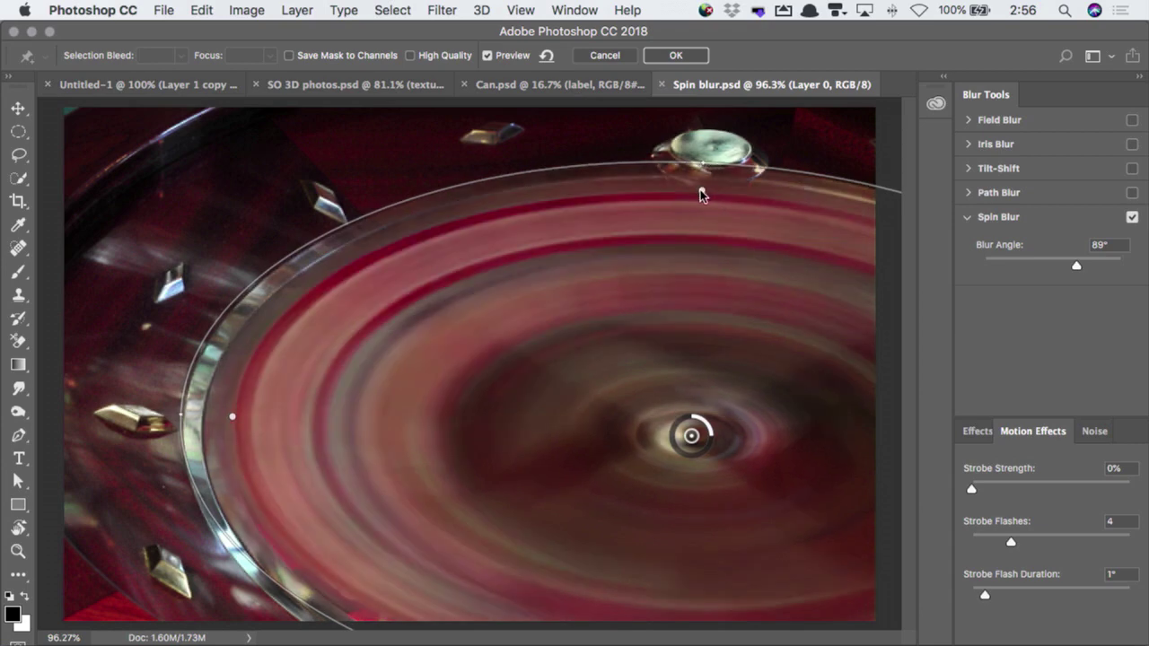
{"action": "left_click_drag", "start_coordinate": [700, 197], "coordinate": [700, 206]}
{"action": "left_click_drag", "start_coordinate": [701, 205], "coordinate": [700, 191]}
- Lower the Blur Angle to 22° and set Motion Effects Strobe Strength to 24%
{"action": "left_click_drag", "start_coordinate": [709, 431], "coordinate": [703, 421]}
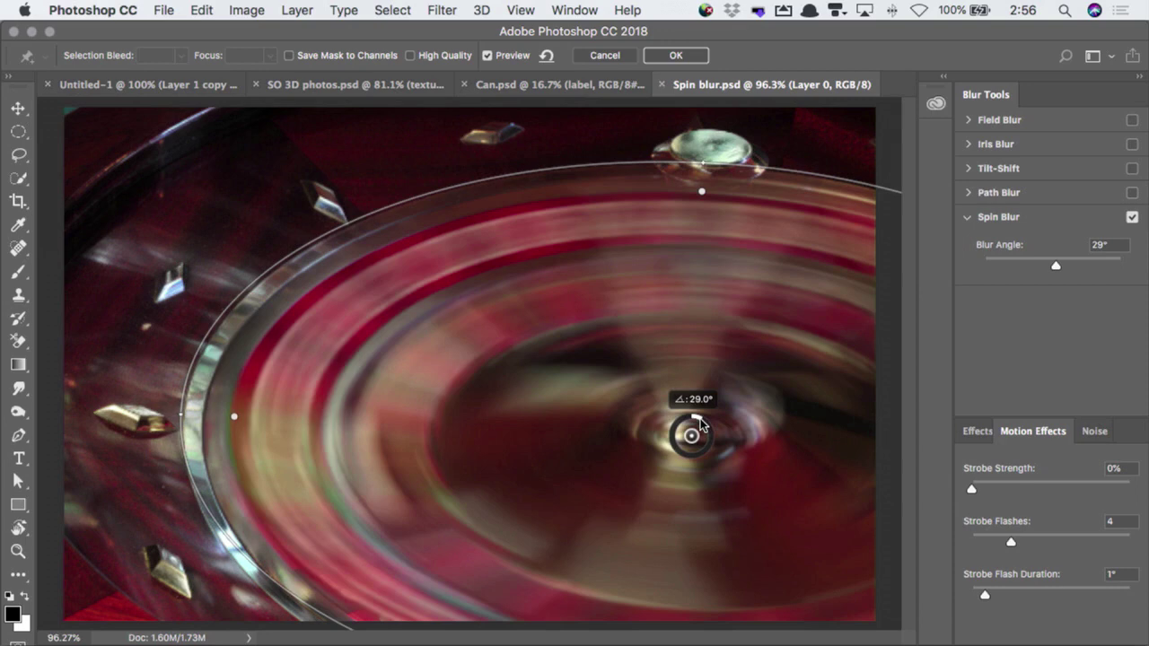
{"action": "left_click_drag", "start_coordinate": [699, 413], "coordinate": [697, 415]}
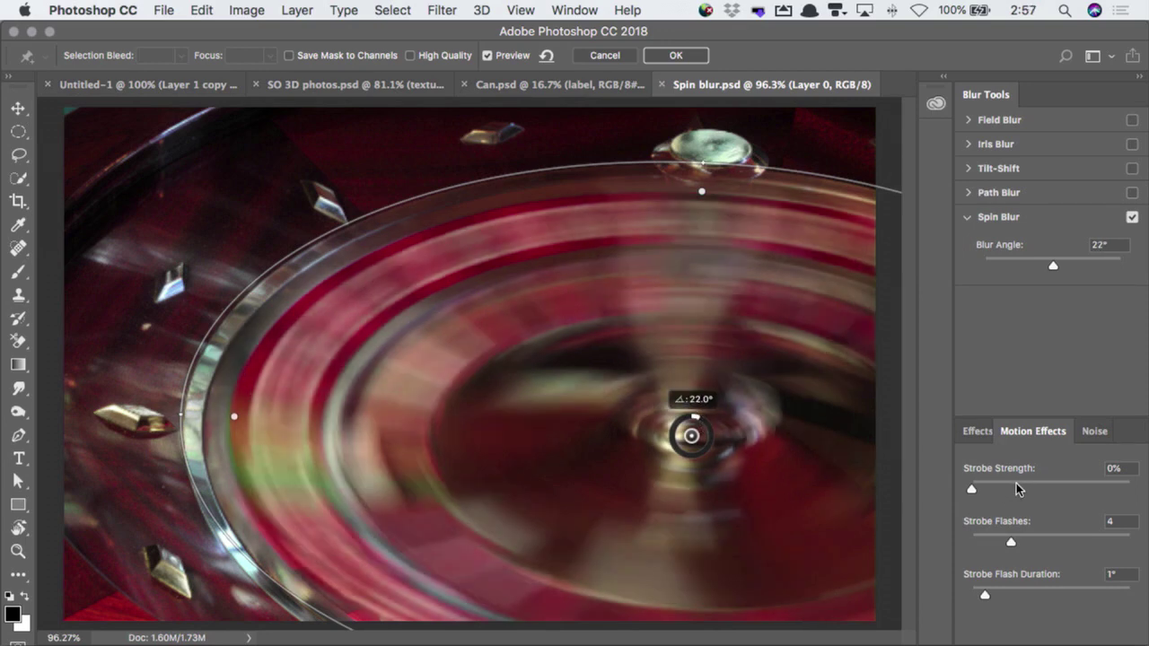
{"action": "left_click_drag", "start_coordinate": [1020, 484], "coordinate": [1032, 487]}
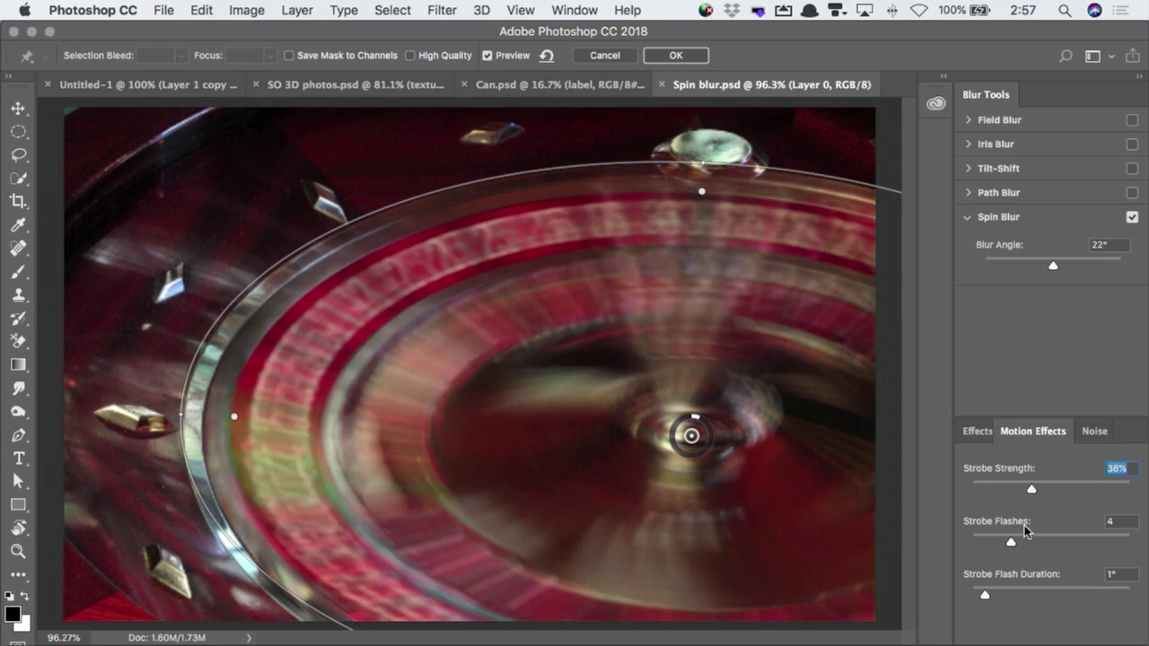
{"action": "left_click_drag", "start_coordinate": [1032, 488], "coordinate": [1009, 488]}
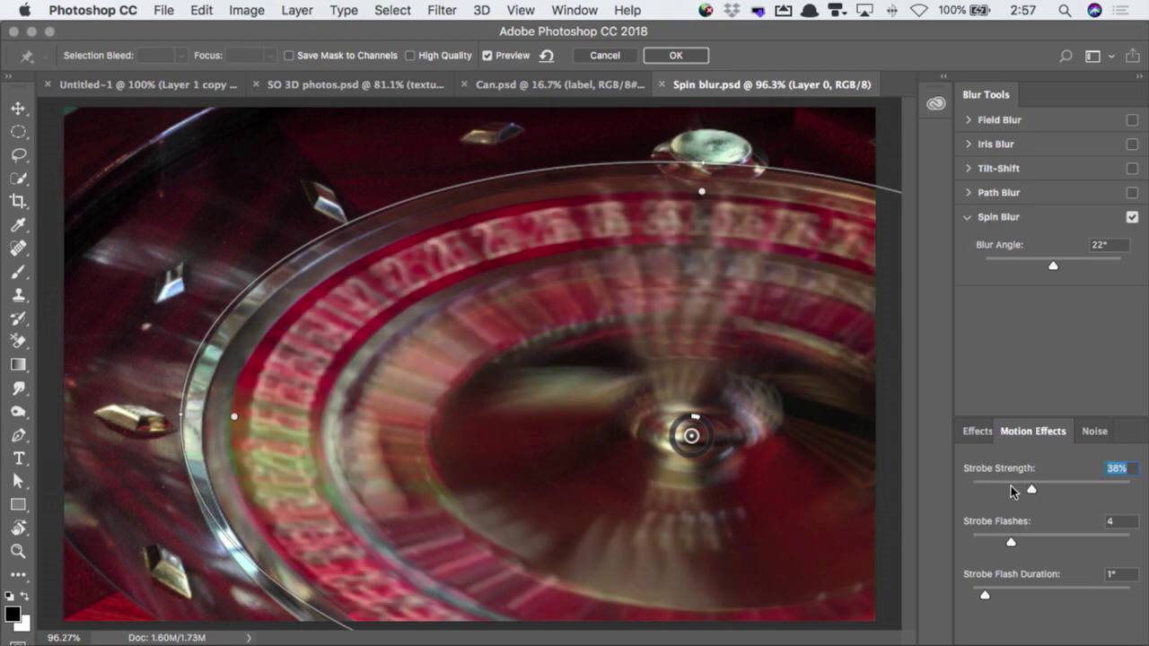
{"action": "left_click", "coordinate": [987, 489]}
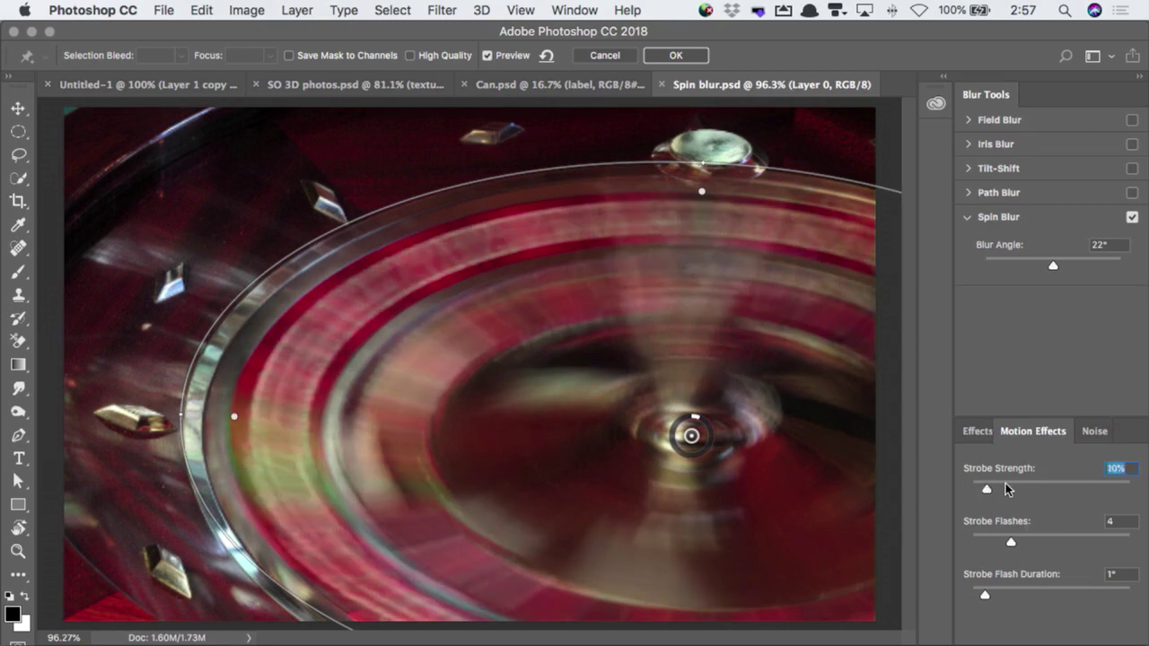
{"action": "left_click", "coordinate": [1009, 488]}
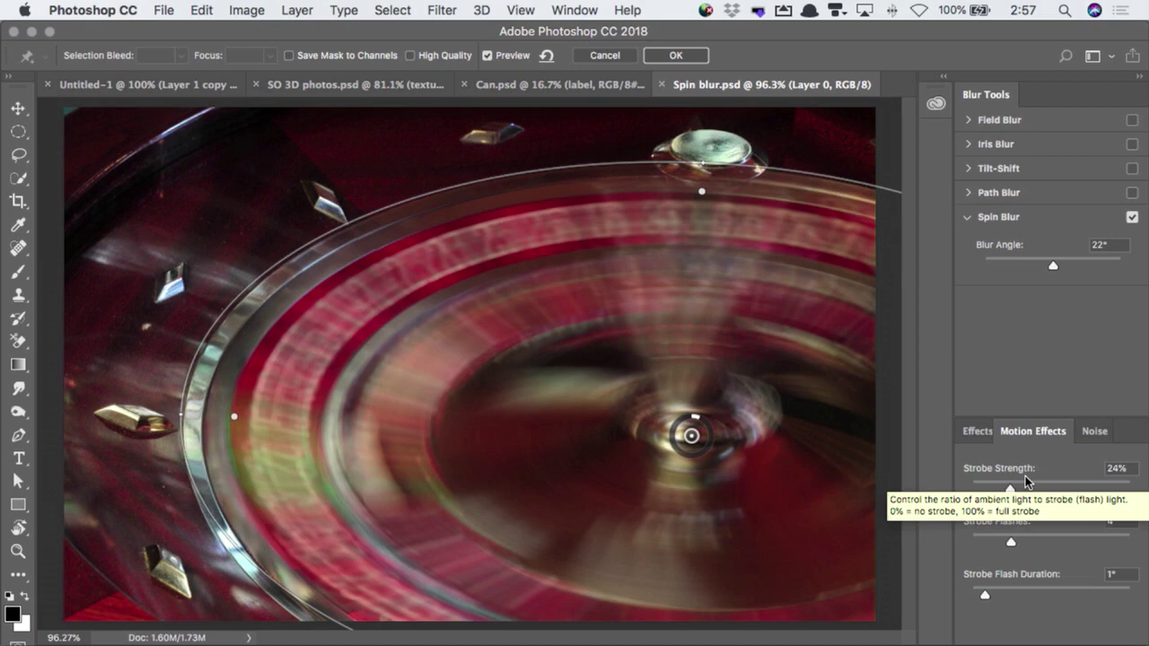
- Commit the spin blur as a smart filter on Layer 0 and select its filter mask
{"action": "key", "text": "Return"}
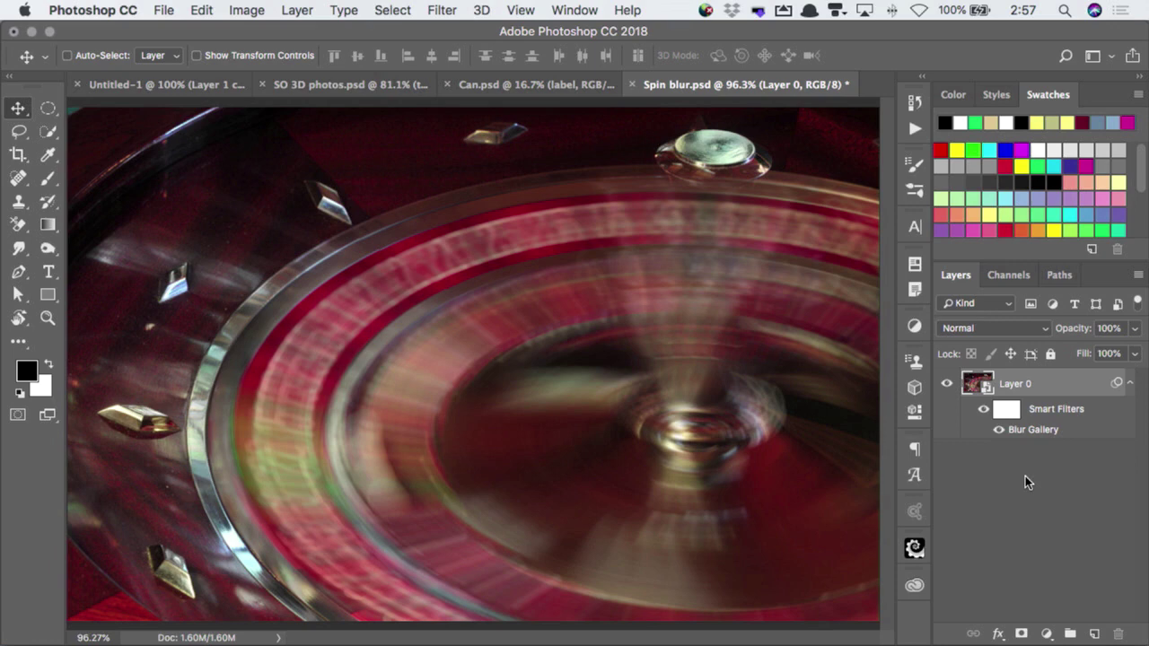
{"action": "left_click", "coordinate": [1006, 410]}
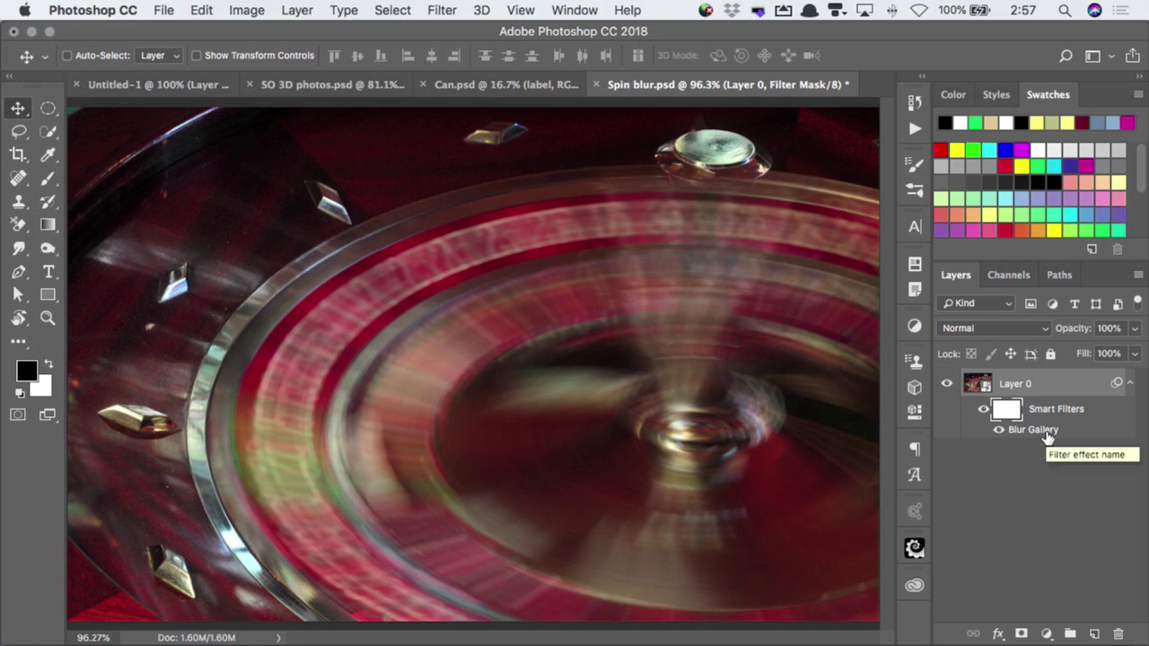
- Paint the spindle sharp on the filter mask with a small black brush at 100% opacity
{"action": "key", "text": "b"}
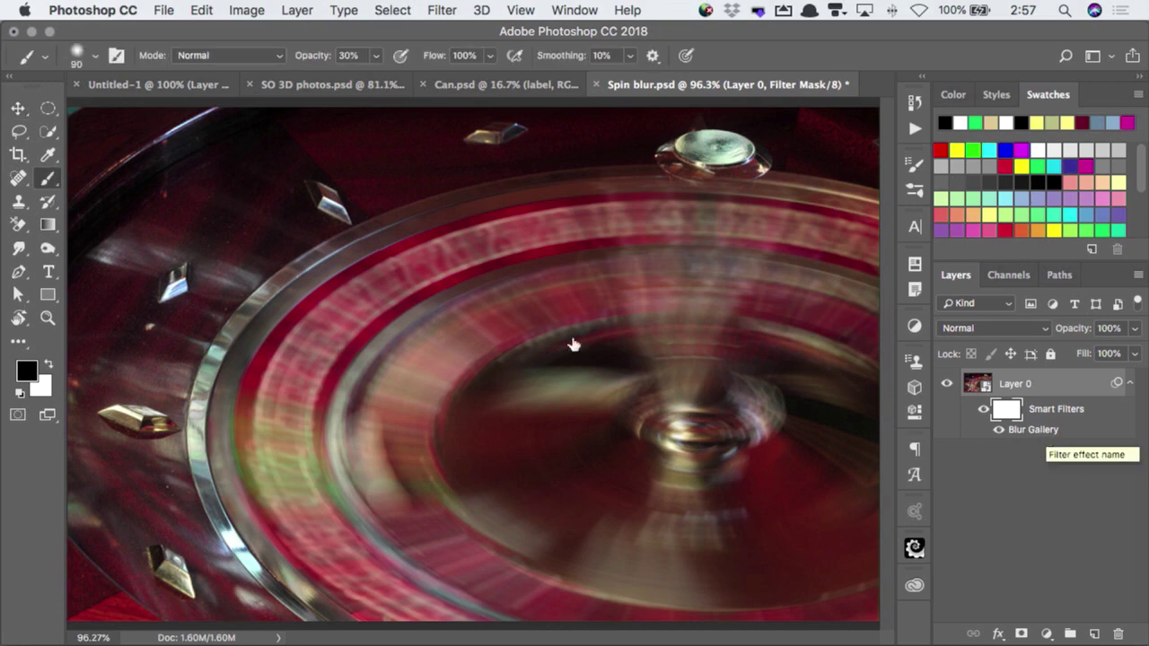
{"action": "key", "text": "bracketleft"}
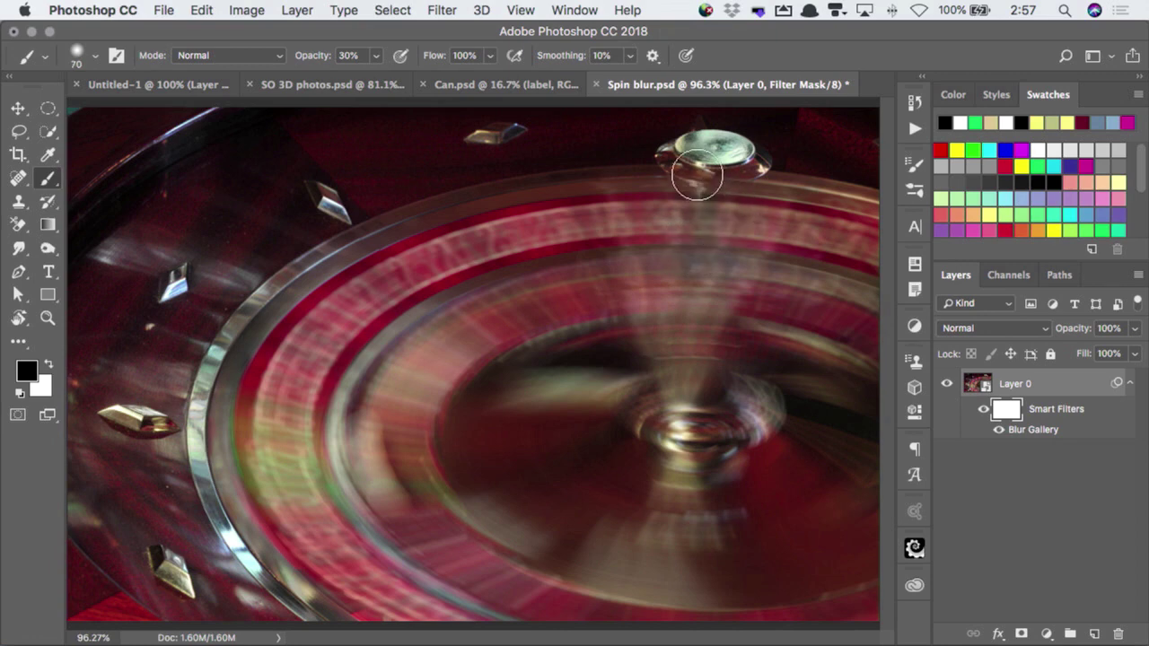
{"action": "left_click_drag", "start_coordinate": [688, 171], "coordinate": [705, 238]}
{"action": "key", "text": "0"}
{"action": "mouse_move", "coordinate": [711, 182]}
{"action": "left_mouse_down"}
{"action": "mouse_move", "coordinate": [695, 300]}
{"action": "mouse_move", "coordinate": [710, 303]}
{"action": "mouse_move", "coordinate": [708, 439]}
{"action": "mouse_move", "coordinate": [686, 460]}
{"action": "mouse_move", "coordinate": [741, 418]}
{"action": "mouse_move", "coordinate": [641, 410]}
{"action": "mouse_move", "coordinate": [680, 287]}
{"action": "mouse_move", "coordinate": [682, 188]}
{"action": "mouse_move", "coordinate": [745, 148]}
{"action": "mouse_move", "coordinate": [713, 264]}
{"action": "mouse_move", "coordinate": [739, 351]}
{"action": "mouse_move", "coordinate": [750, 172]}
{"action": "mouse_move", "coordinate": [738, 403]}
{"action": "mouse_move", "coordinate": [651, 377]}
{"action": "mouse_move", "coordinate": [639, 218]}
{"action": "mouse_move", "coordinate": [711, 380]}
{"action": "mouse_move", "coordinate": [703, 425]}
{"action": "mouse_move", "coordinate": [680, 436]}
{"action": "mouse_move", "coordinate": [745, 426]}
{"action": "mouse_move", "coordinate": [679, 487]}
{"action": "mouse_move", "coordinate": [725, 456]}
{"action": "mouse_move", "coordinate": [700, 426]}
{"action": "mouse_move", "coordinate": [731, 296]}
{"action": "mouse_move", "coordinate": [751, 267]}
{"action": "left_mouse_up"}
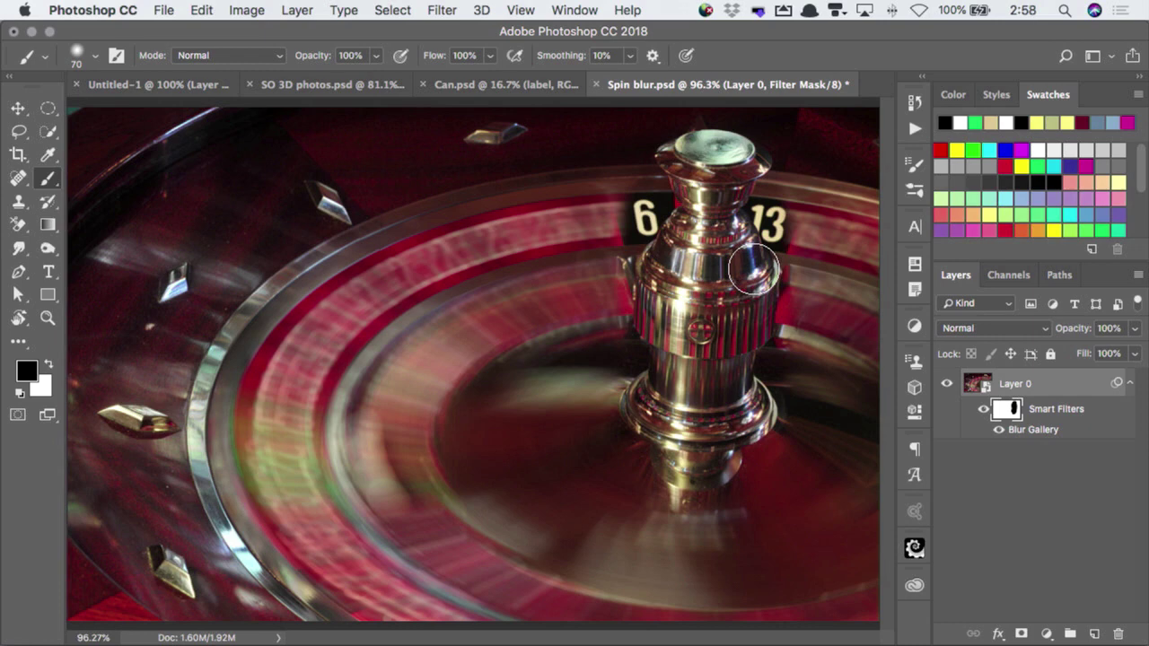
- Paint white with a smaller brush over the 13 and 6 to restore their blur
{"action": "key", "text": "x"}
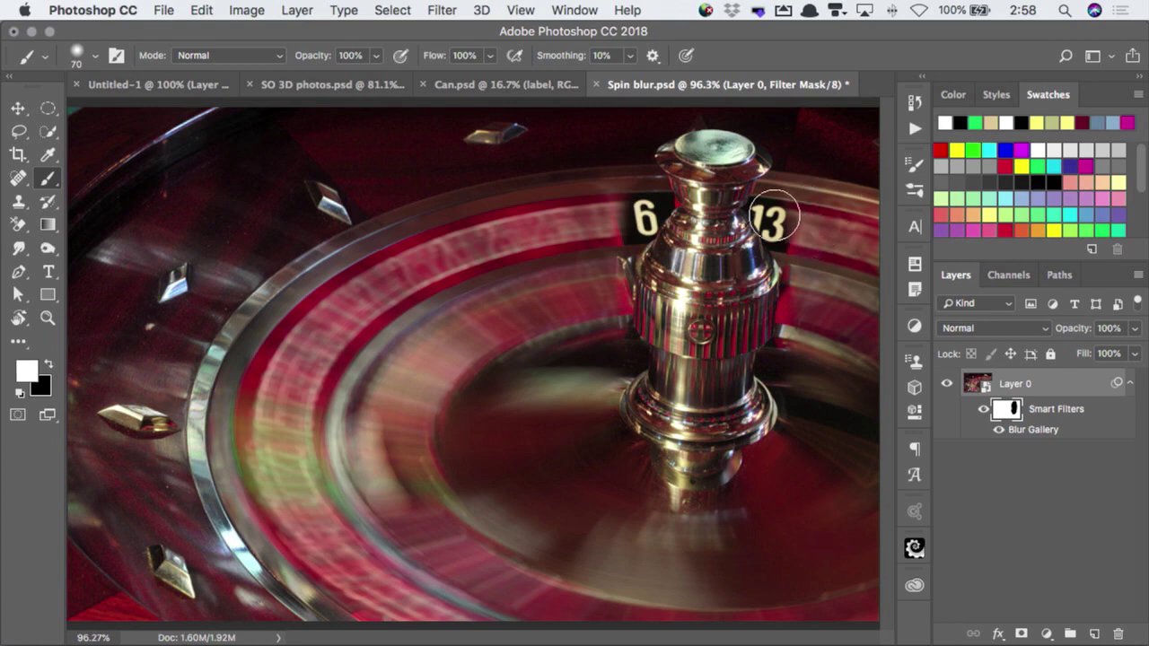
{"action": "key", "text": "bracketleft"}
{"action": "key", "text": "bracketleft"}
{"action": "key", "text": "bracketleft"}
{"action": "left_click_drag", "start_coordinate": [759, 215], "coordinate": [781, 265]}
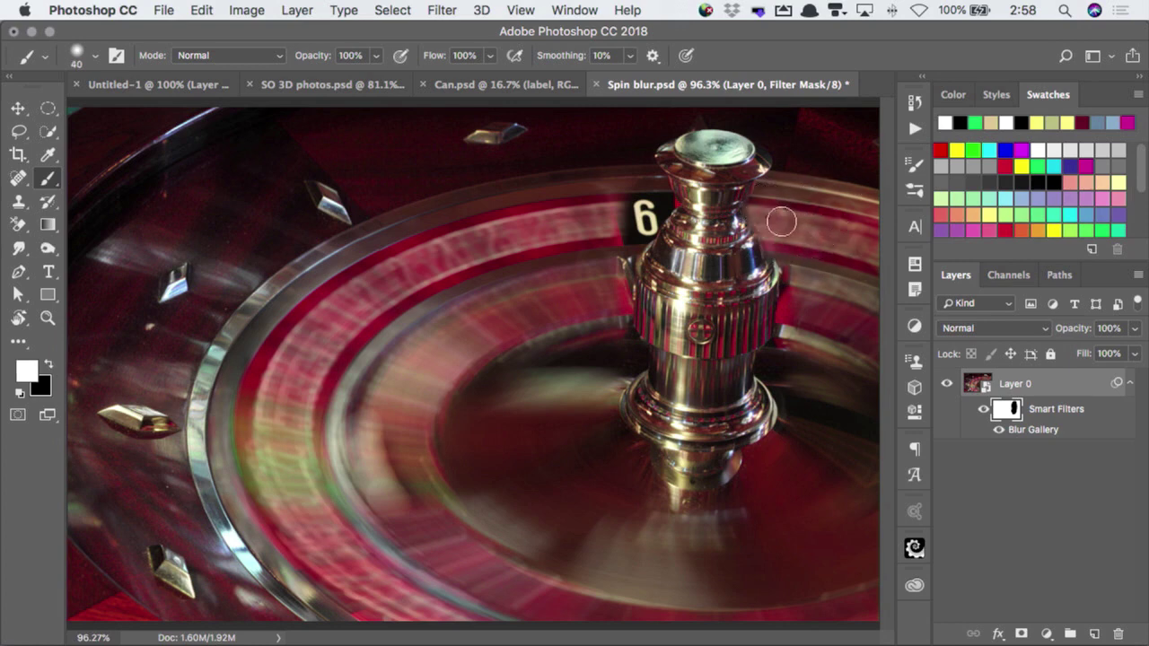
{"action": "mouse_move", "coordinate": [639, 228]}
{"action": "left_mouse_down"}
{"action": "mouse_move", "coordinate": [660, 200]}
{"action": "mouse_move", "coordinate": [616, 370]}
{"action": "left_mouse_up"}
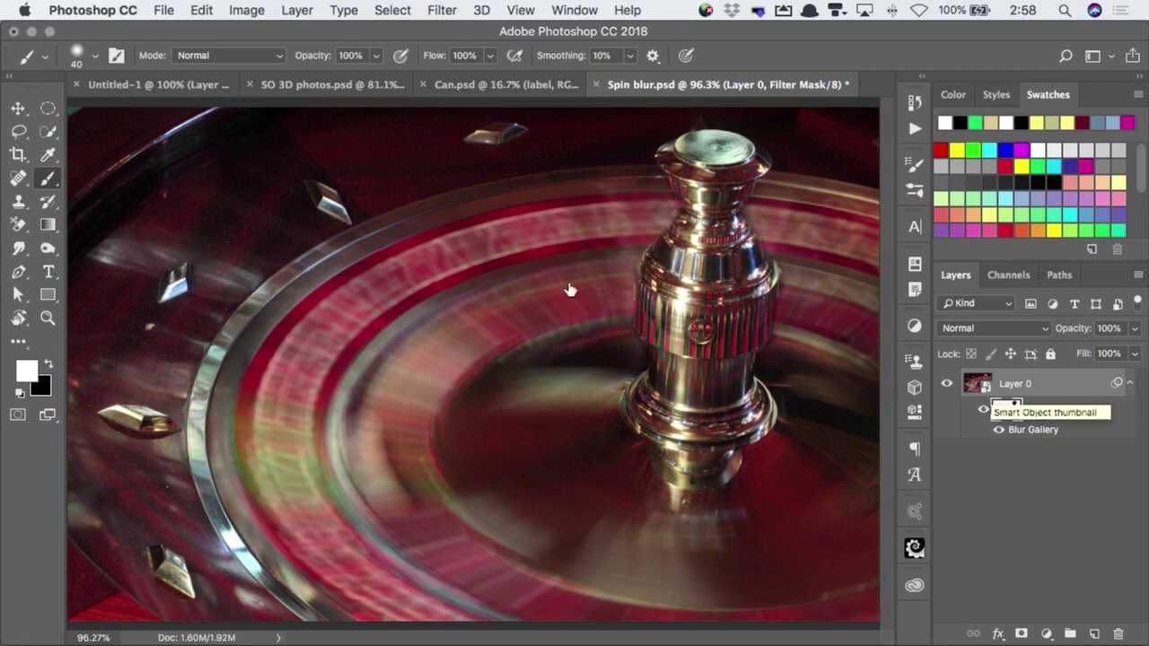
- Preview the unblurred .psb contents, close them, then reopen the mask properties and Blur Gallery
{"action": "double_click", "coordinate": [976, 384]}
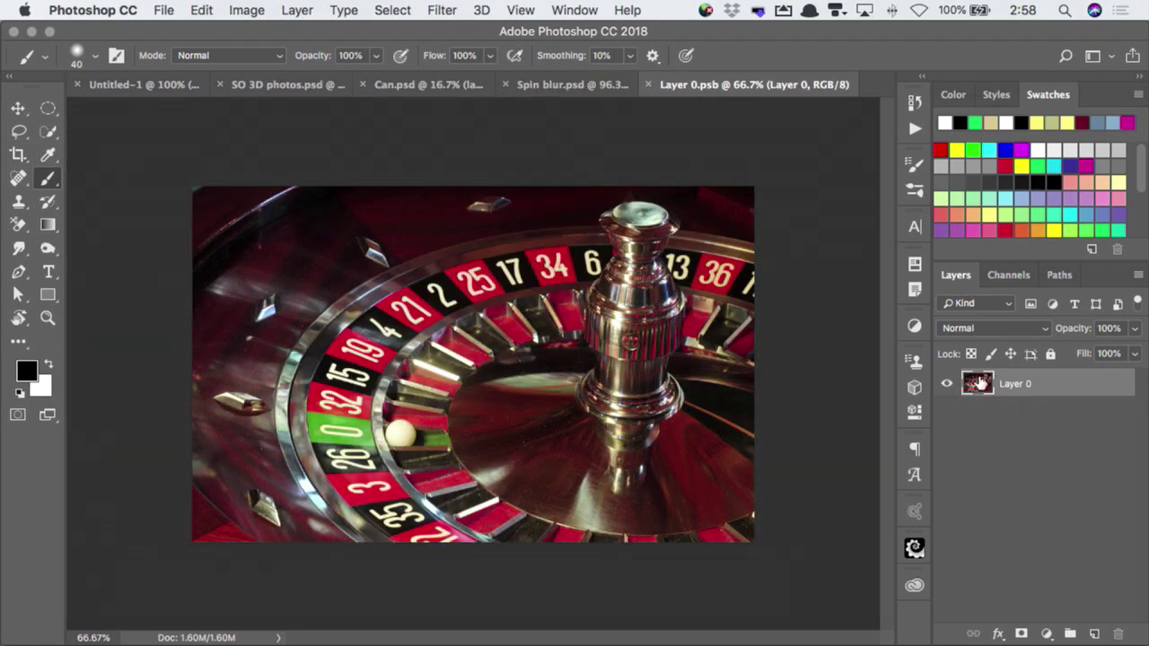
{"action": "left_click", "coordinate": [649, 86]}
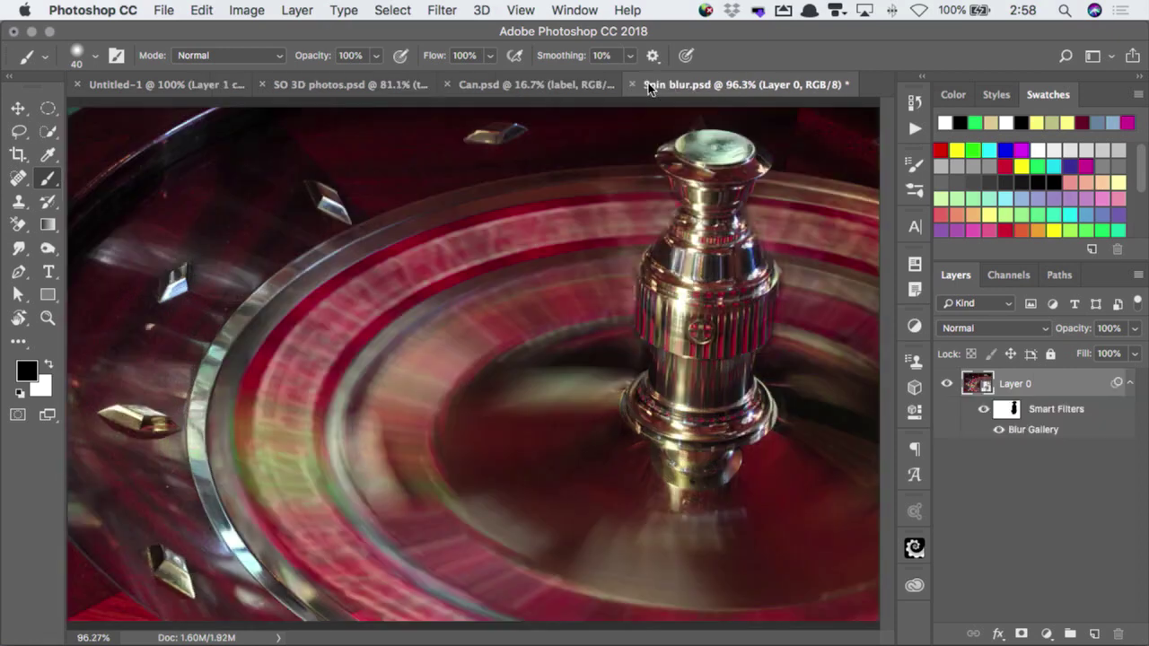
{"action": "double_click", "coordinate": [1005, 410]}
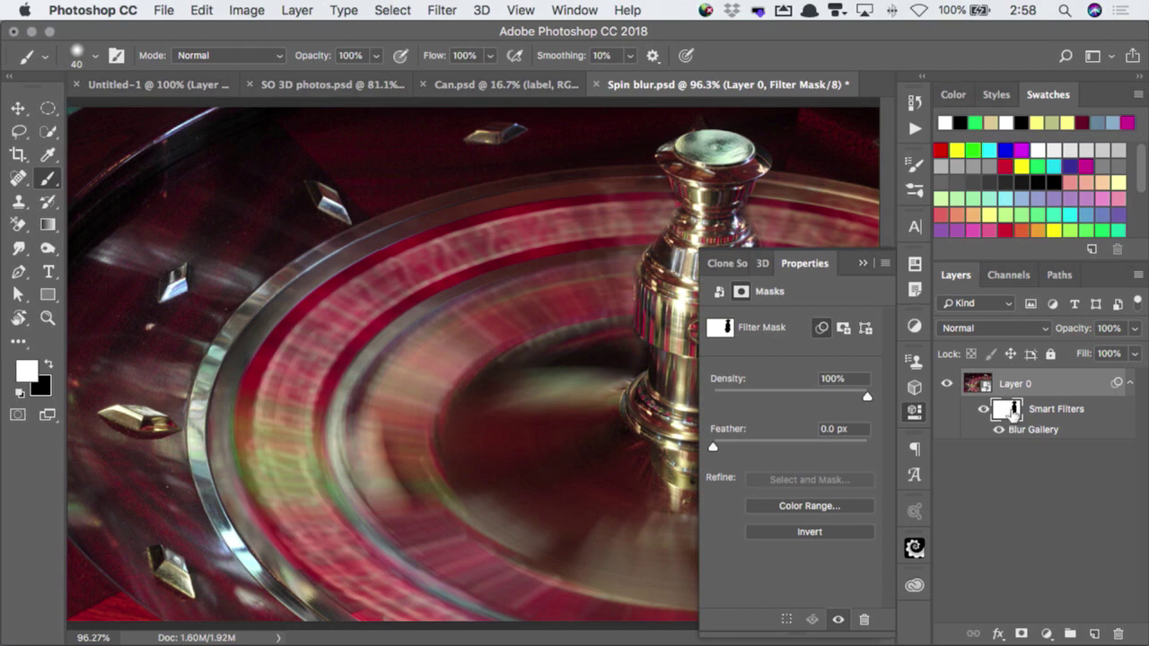
{"action": "double_click", "coordinate": [1032, 430]}
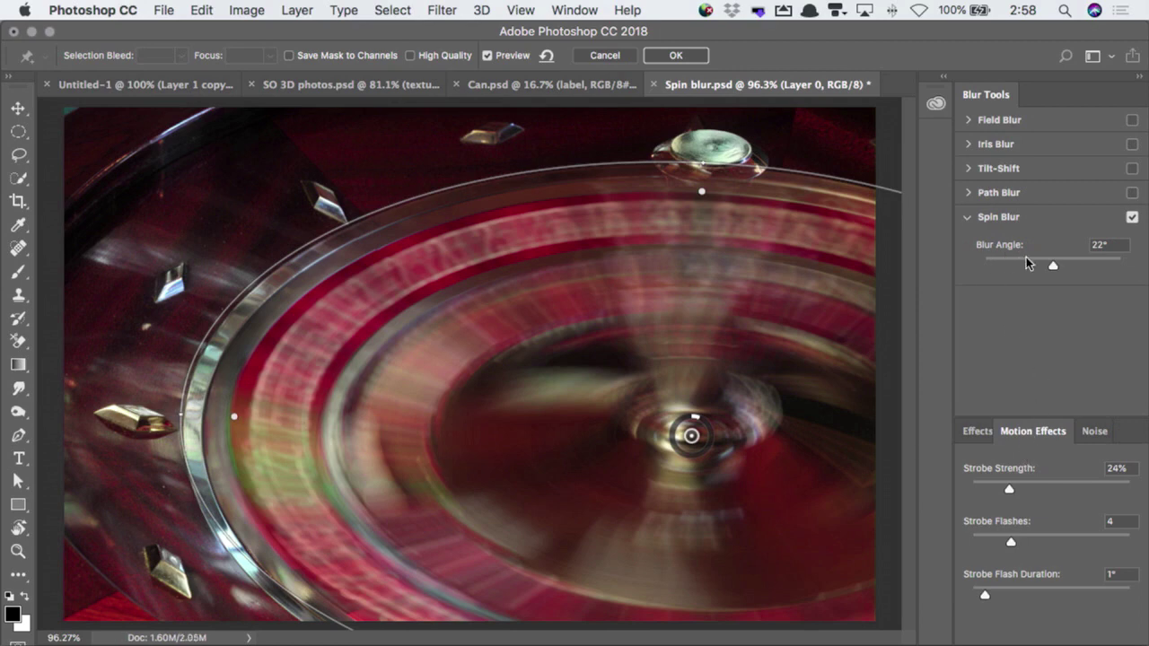
- Set Strobe Strength to 0% and Blur Angle to 62°, then recommit the spin blur
{"action": "left_click_drag", "start_coordinate": [1010, 488], "coordinate": [951, 486]}
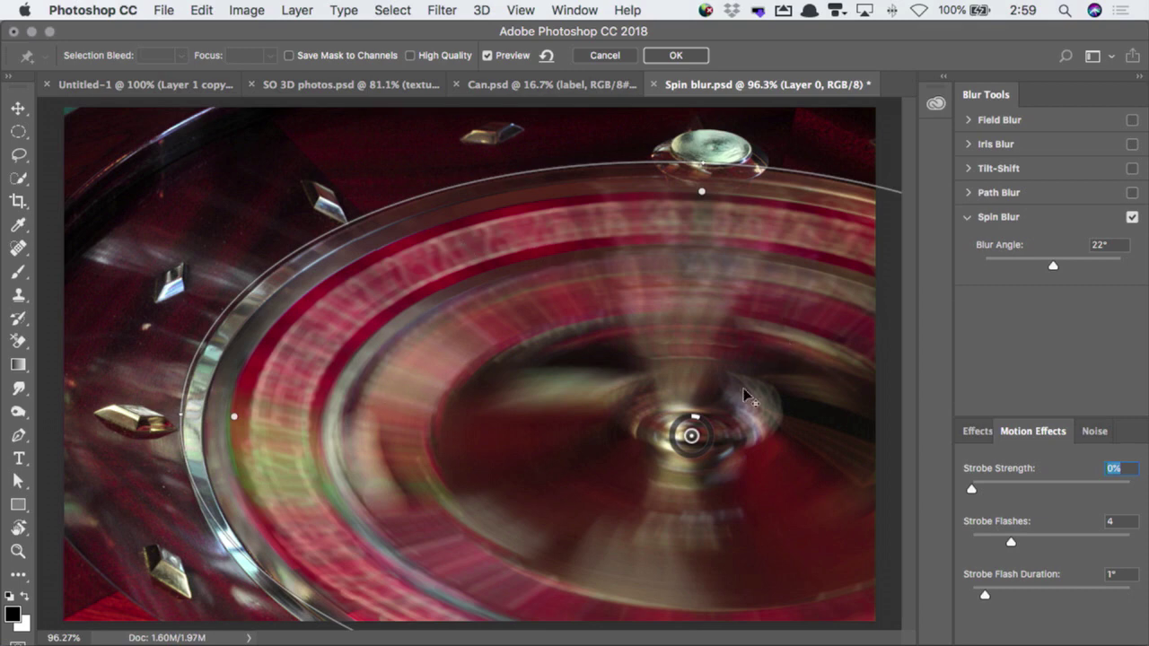
{"action": "left_click_drag", "start_coordinate": [704, 416], "coordinate": [708, 428]}
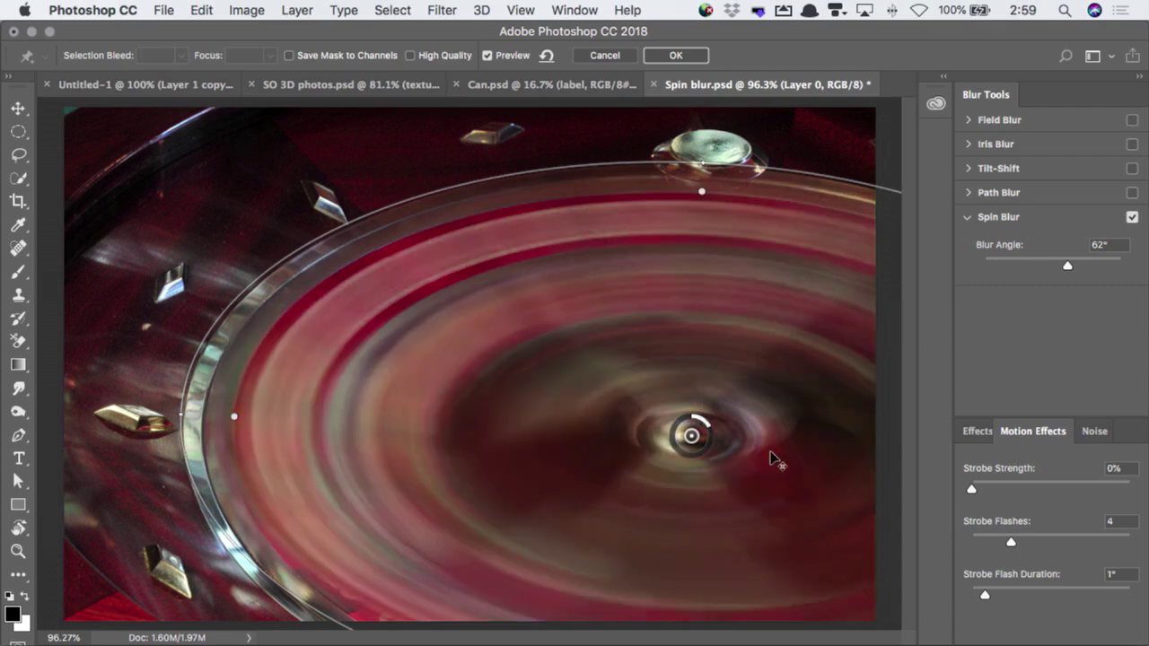
{"action": "key", "text": "Return"}
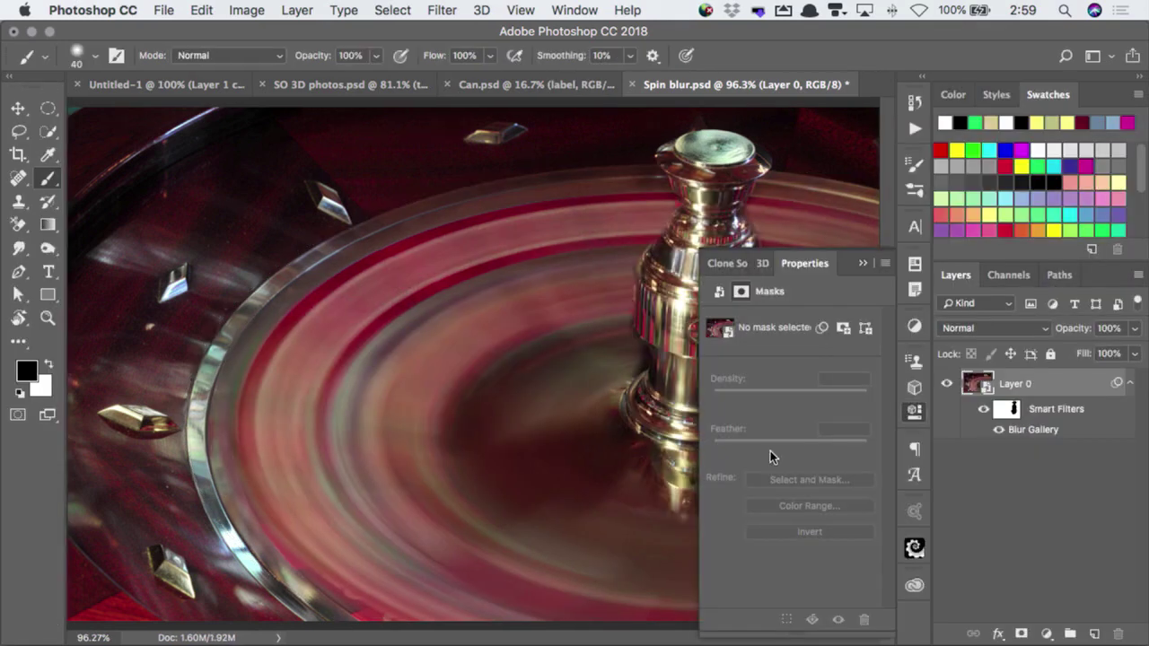
- Collapse the Properties panel to dismiss the mask settings
{"action": "left_click", "coordinate": [863, 264]}
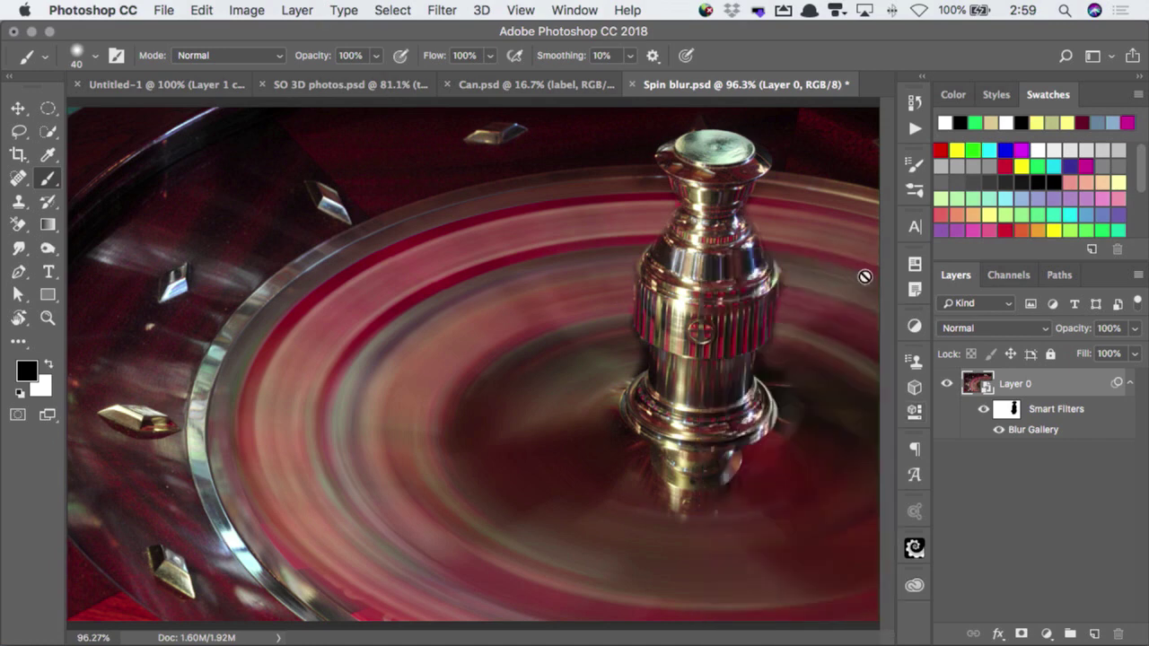